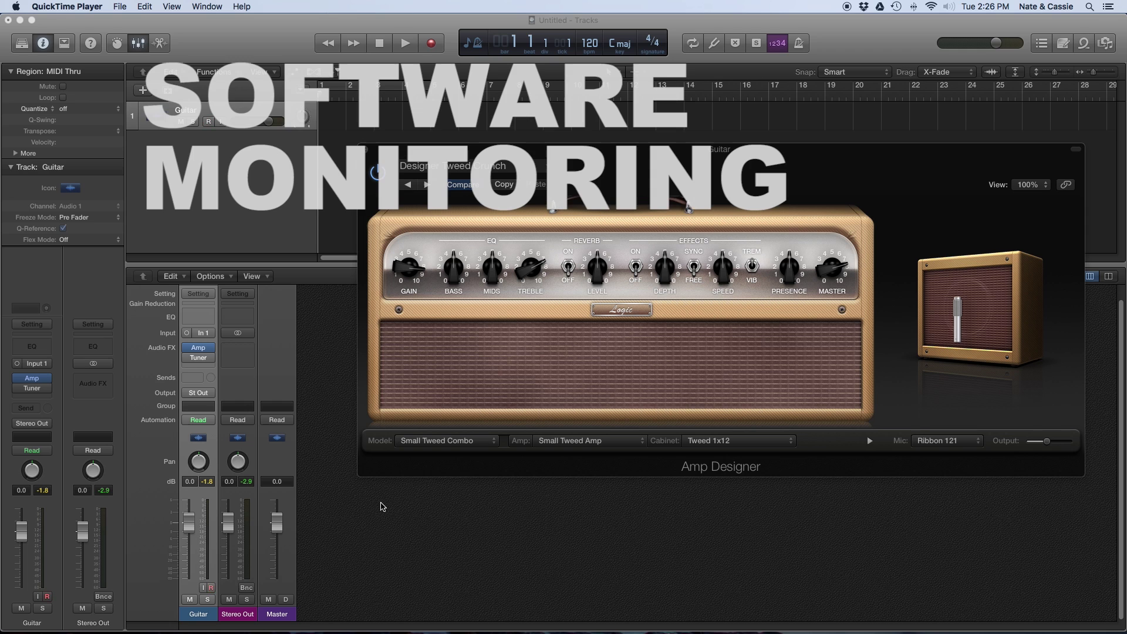
# Audition the Large Tweed, Large Blackface and Small Brownface Combo amps, then return to Small Tweed Combo.
pyautogui.click(431, 445)
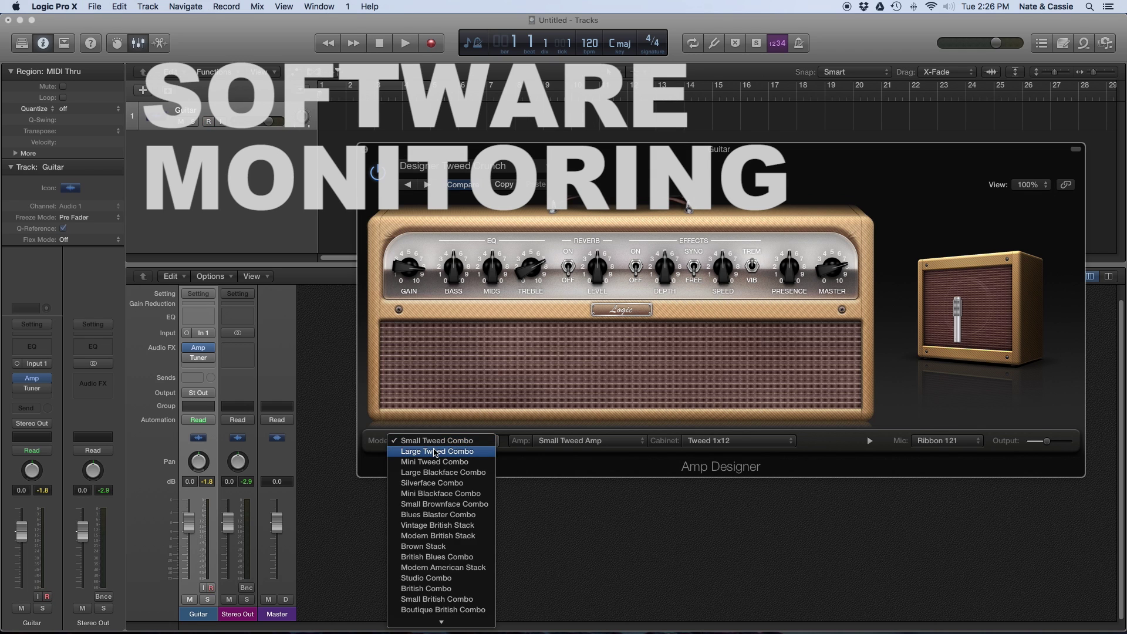
pyautogui.click(451, 446)
pyautogui.click(450, 446)
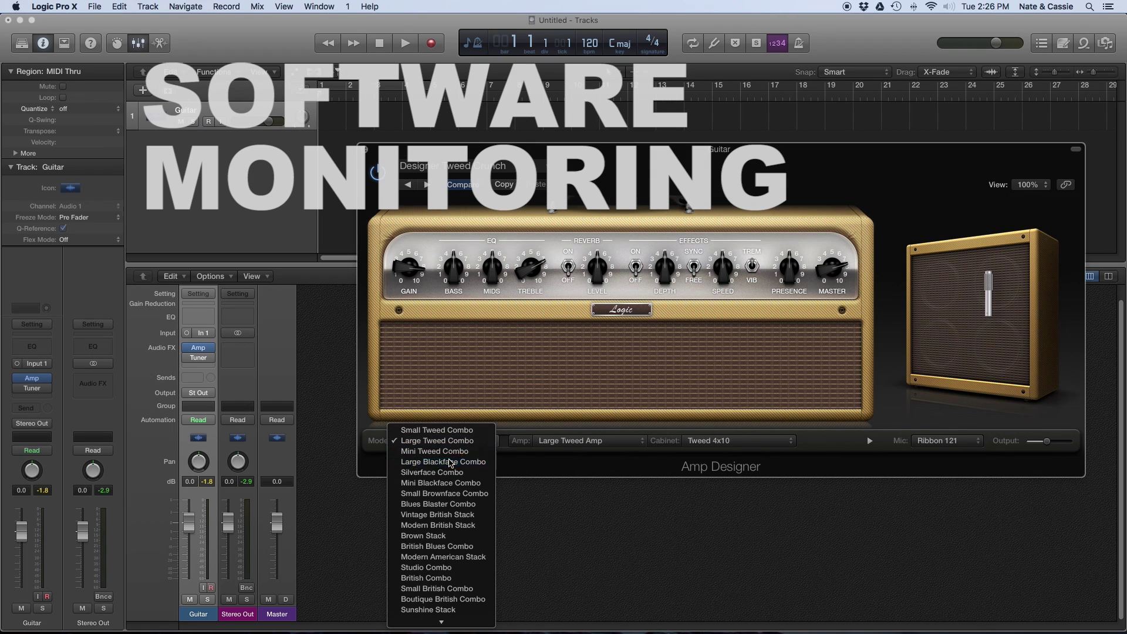
pyautogui.click(451, 464)
pyautogui.click(447, 441)
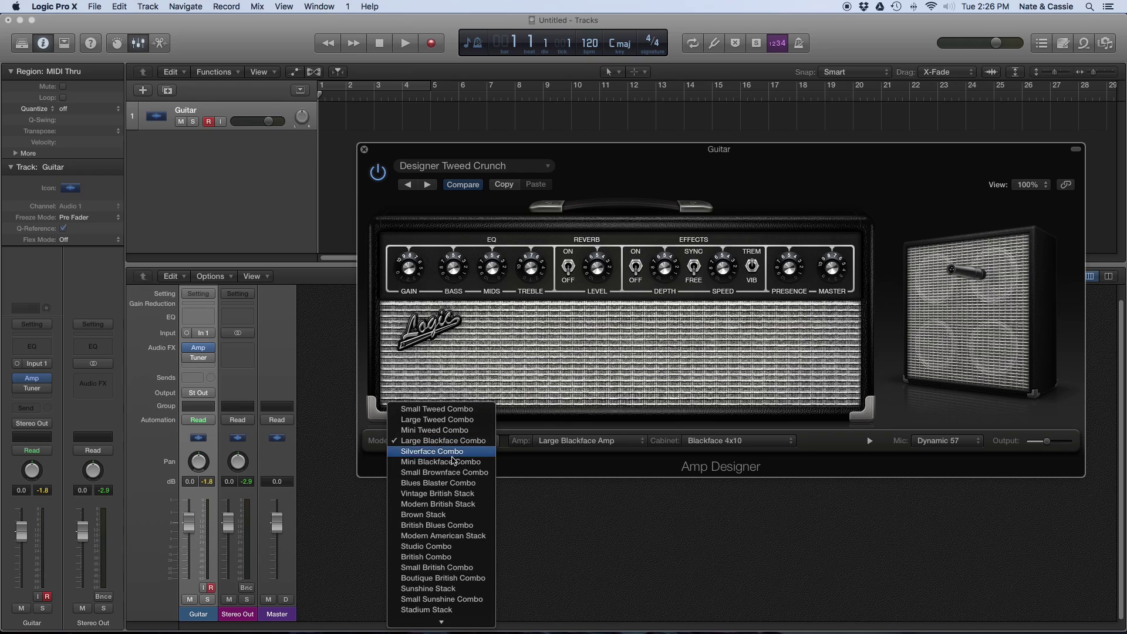
pyautogui.click(455, 473)
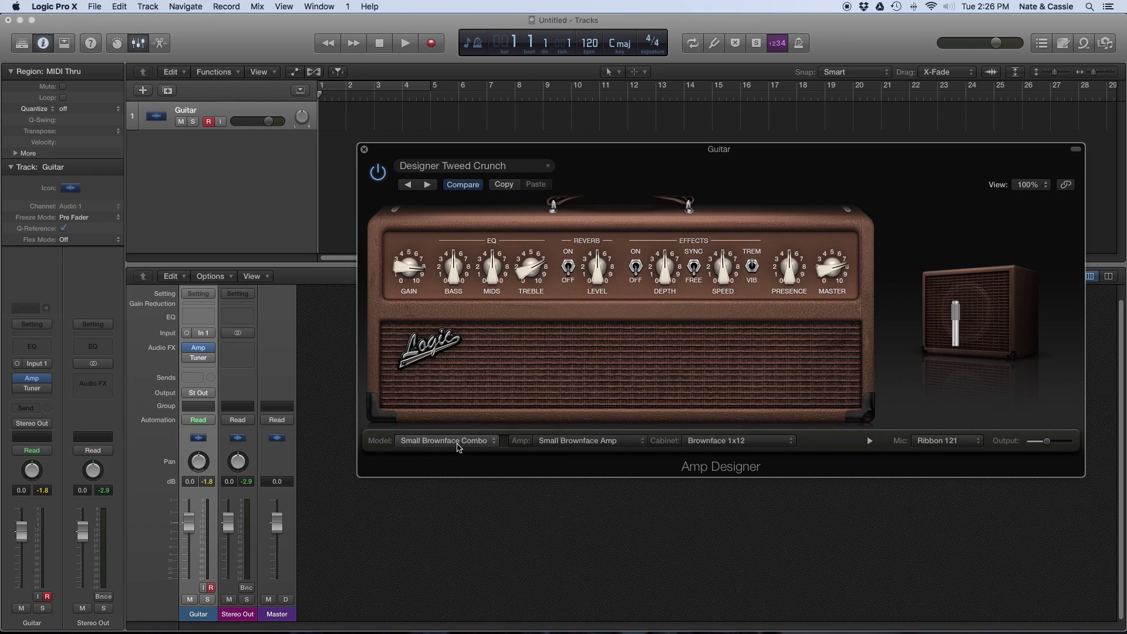
pyautogui.click(459, 445)
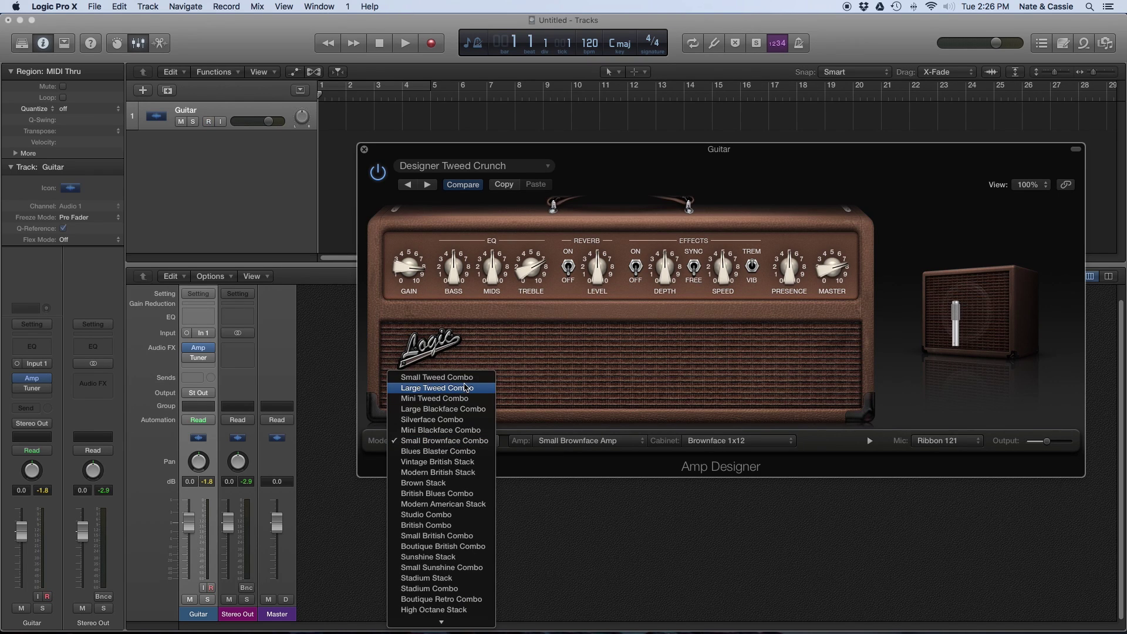
pyautogui.click(466, 379)
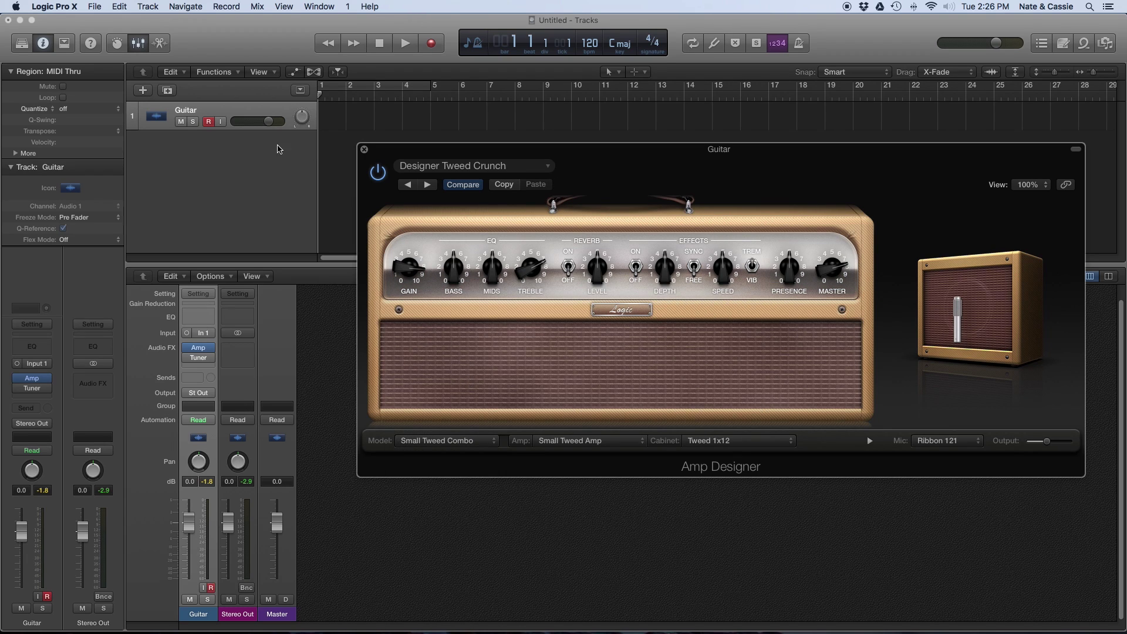
# Close Amp Designer, reopen it from the Guitar channel's Amp slot, and close it again.
pyautogui.click(213, 126)
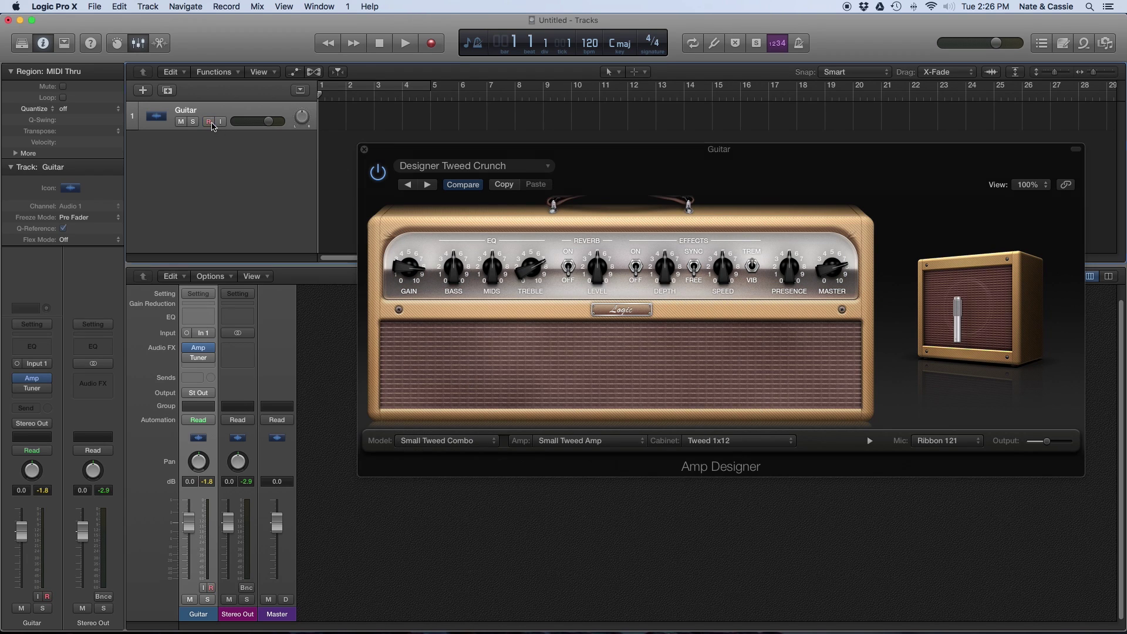
pyautogui.click(364, 150)
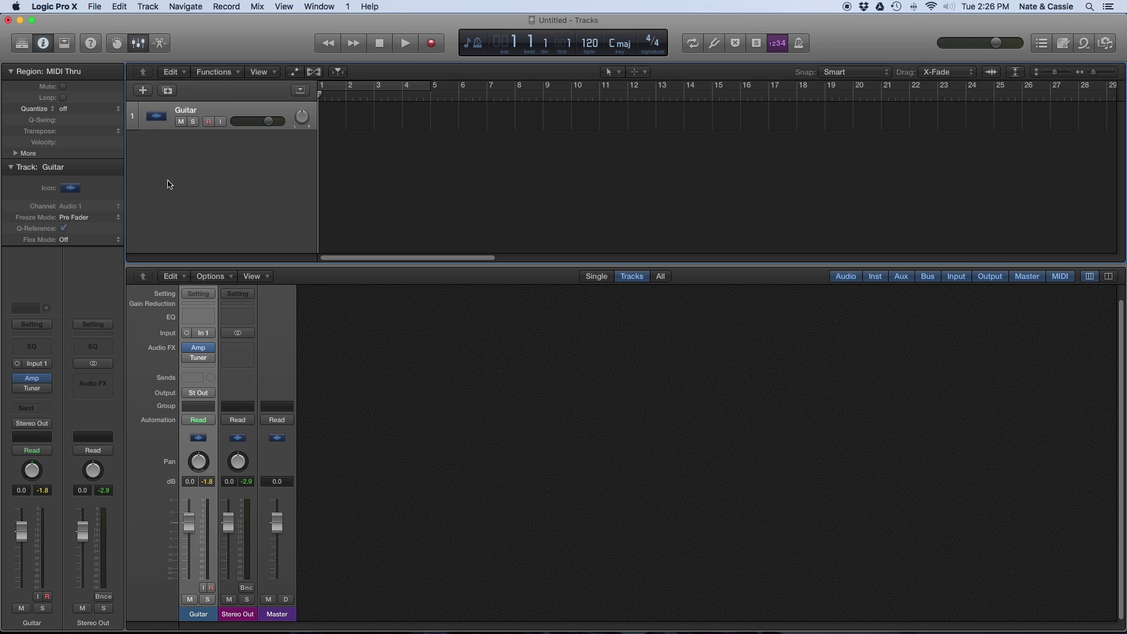
pyautogui.click(198, 347)
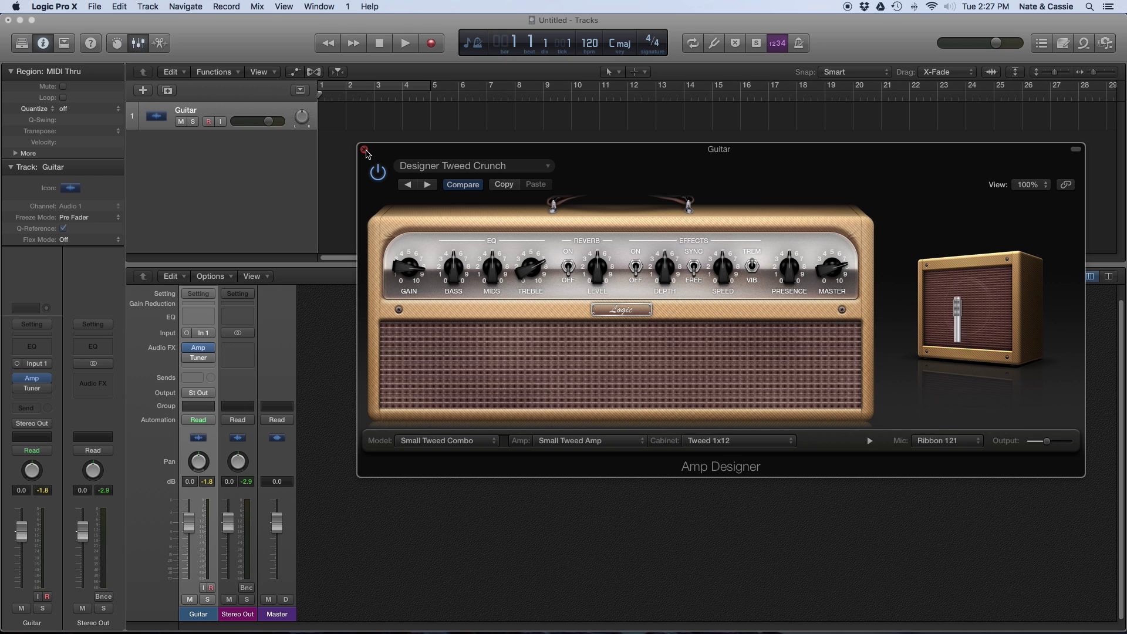
pyautogui.click(365, 150)
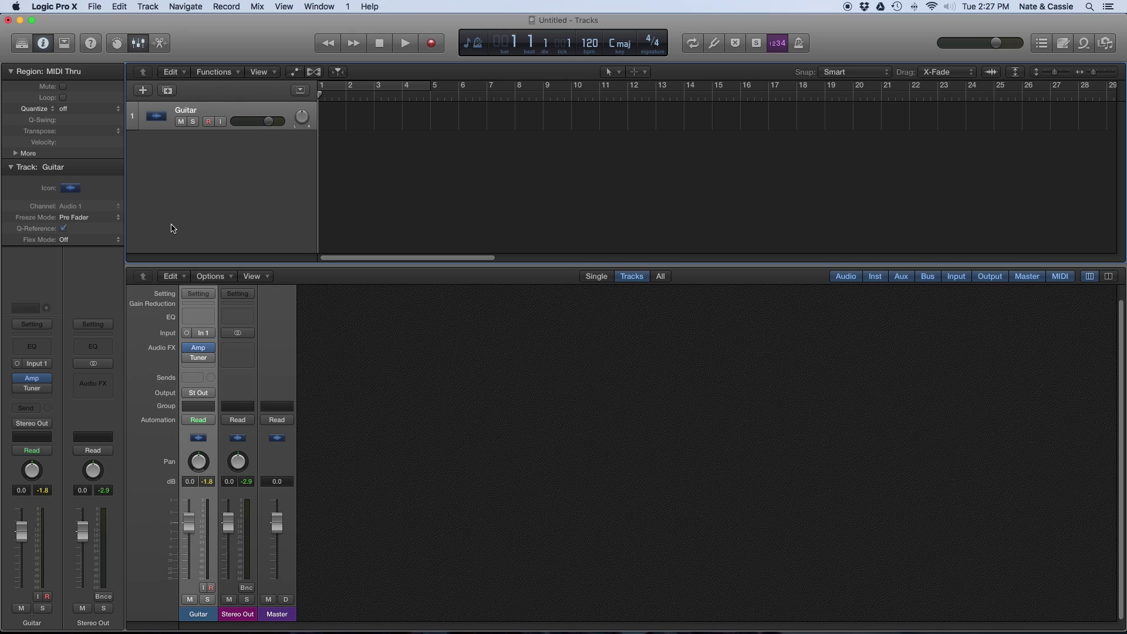
# Open Logic Pro X > Preferences > Audio on the Devices tab, showing a 128-sample buffer.
pyautogui.click(65, 7)
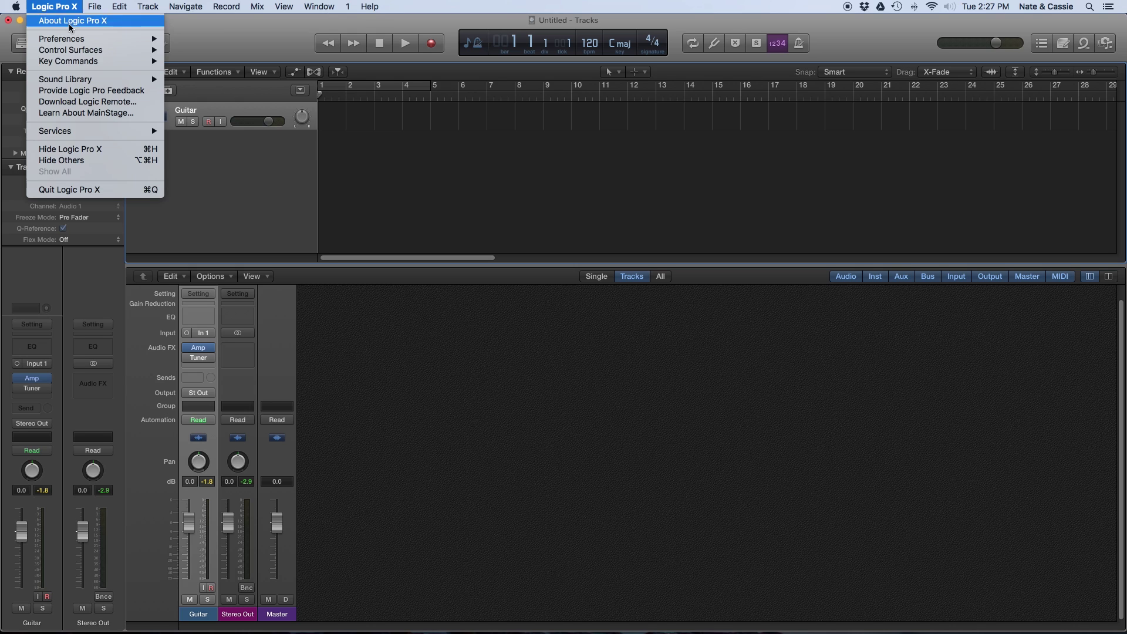
pyautogui.moveTo(73, 40)
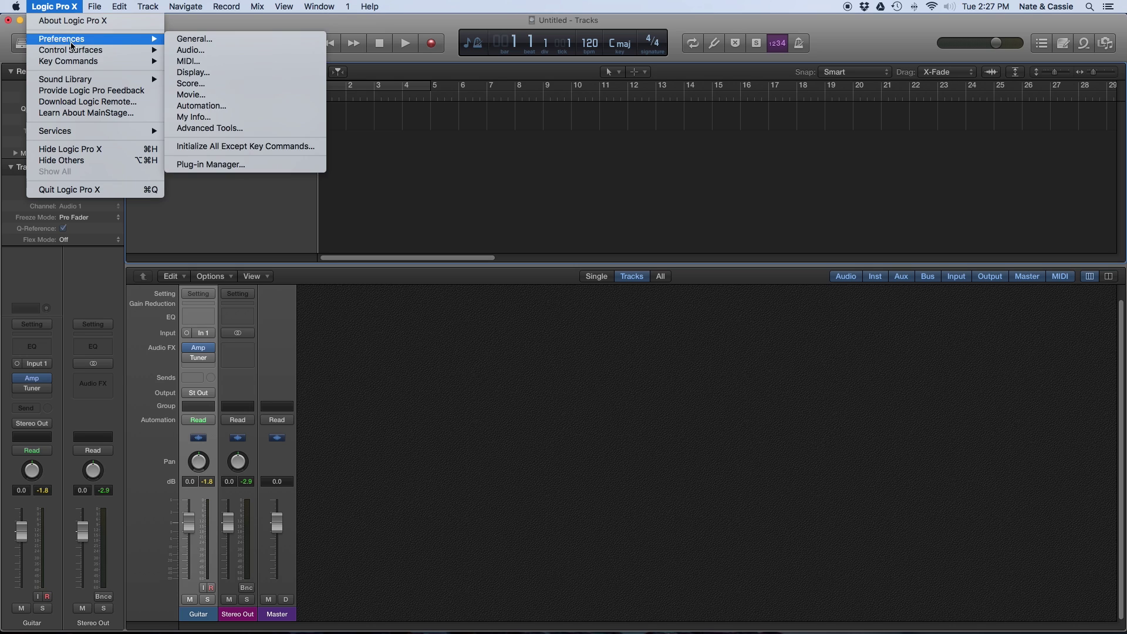
pyautogui.click(199, 51)
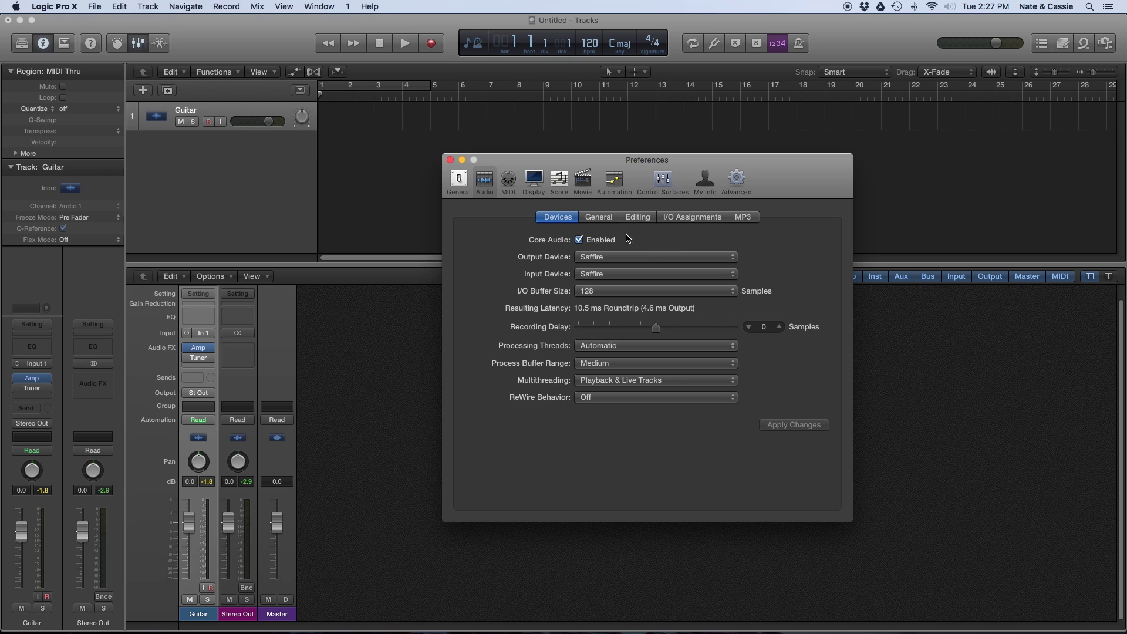
# Switch the Audio preferences to the General tab, where Software Monitoring is off.
pyautogui.click(610, 221)
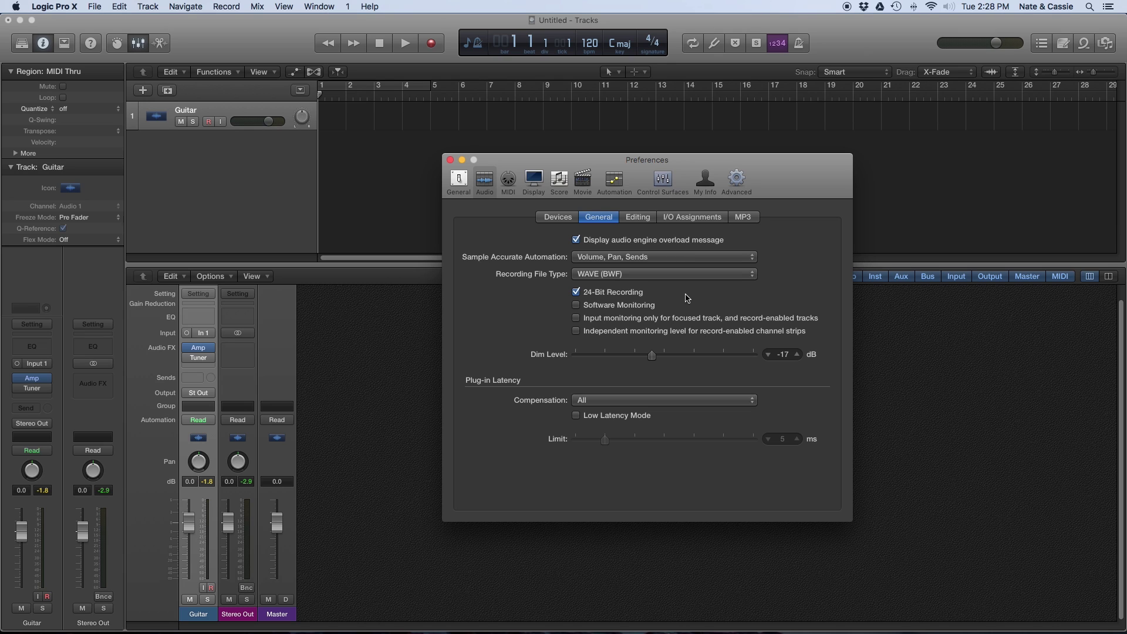
# Mute Anlg 1 in Saffire MixControl's monitor mix, then go back to Logic Pro X.
pyautogui.press('super+Tab')
pyautogui.press('super+Tab')
pyautogui.press('super+Tab')
pyautogui.moveTo(487, 342)
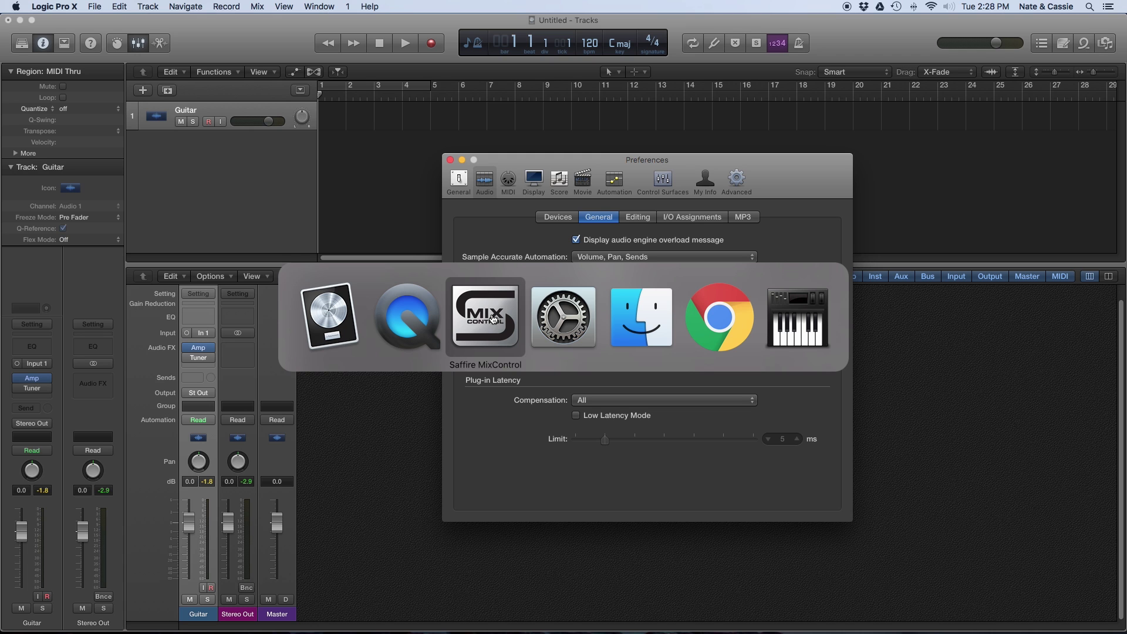
pyautogui.click(493, 319)
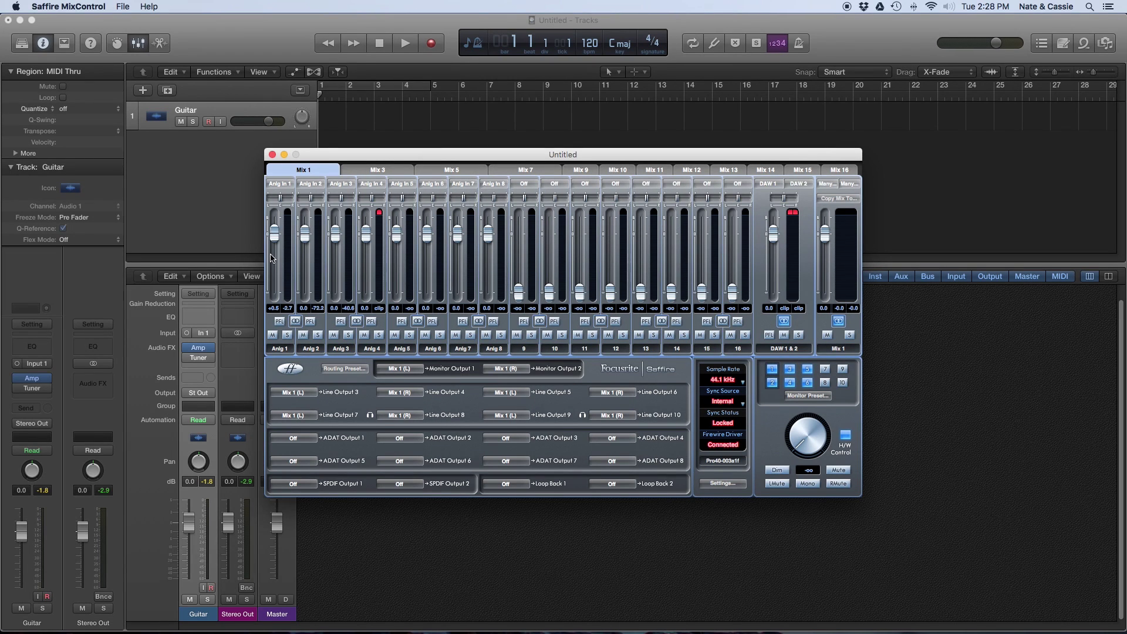
pyautogui.click(272, 335)
pyautogui.click(271, 335)
pyautogui.moveTo(318, 157); pyautogui.dragTo(315, 202)
pyautogui.press('super+Tab')
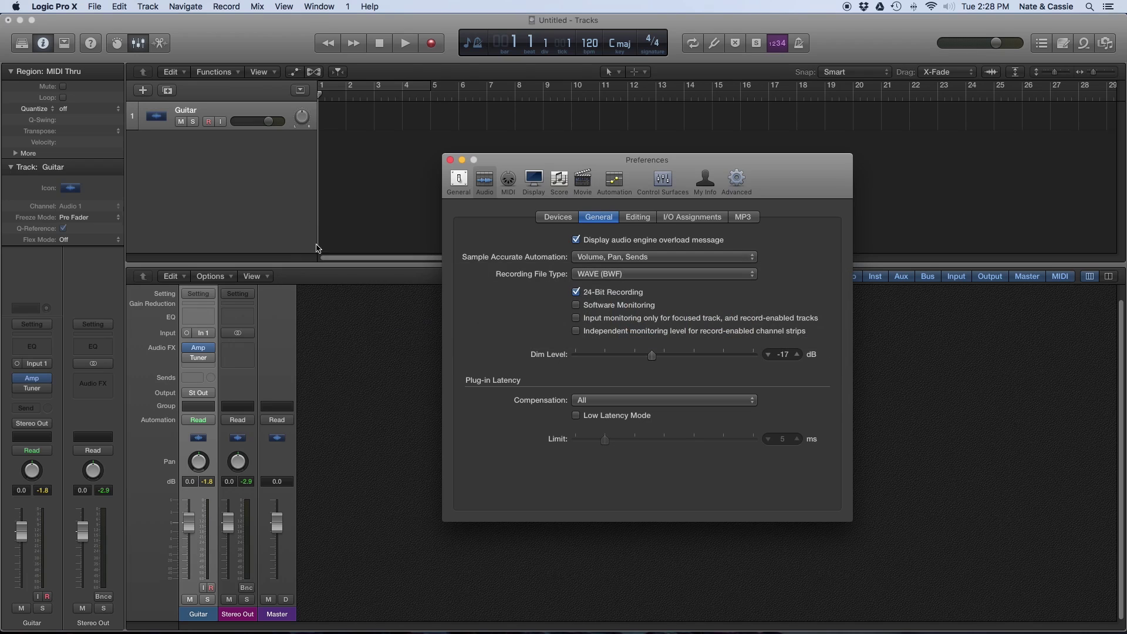
# Tick Software Monitoring, unmute Anlg 1 in Saffire's Mix 1, and return to Logic's Devices tab.
pyautogui.click(577, 305)
pyautogui.press('super+Tab')
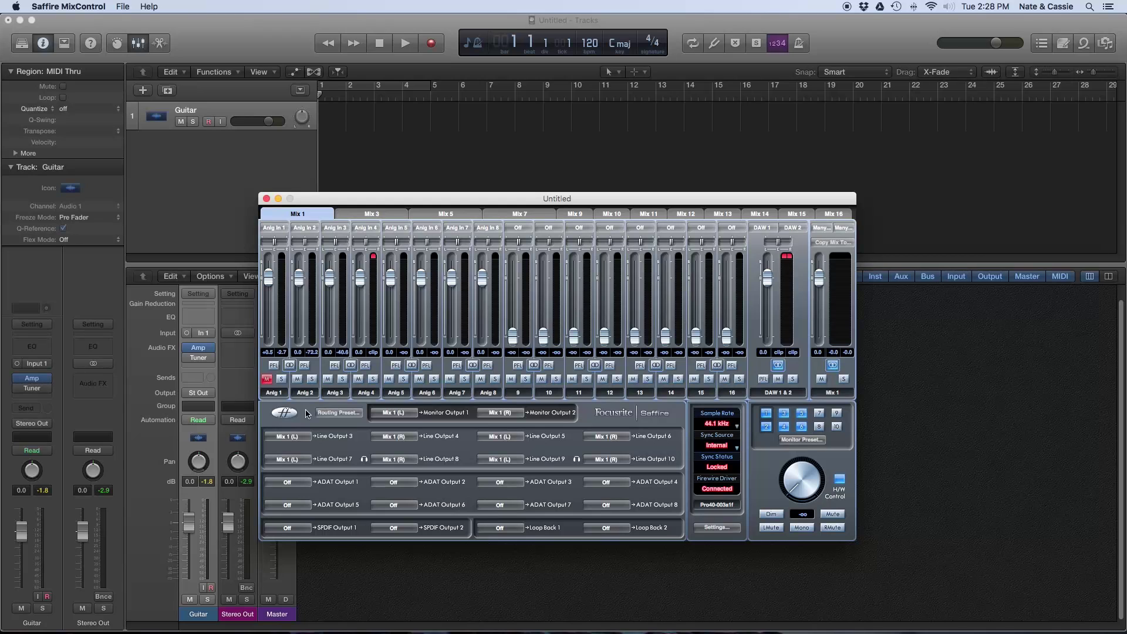
pyautogui.click(268, 380)
pyautogui.press('super+Tab')
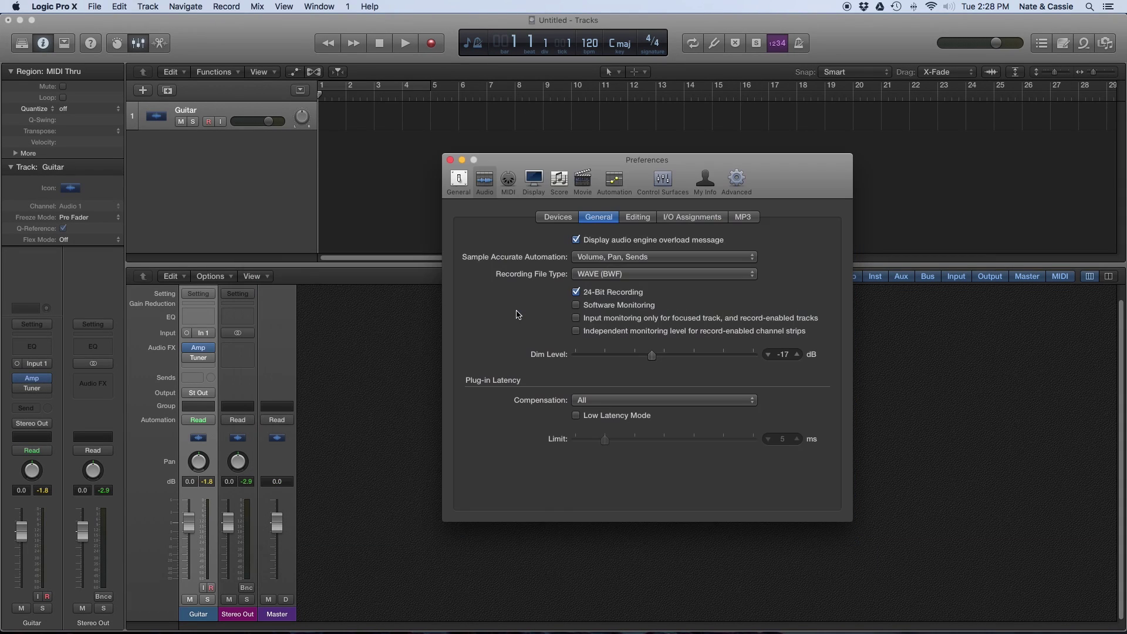
pyautogui.click(557, 218)
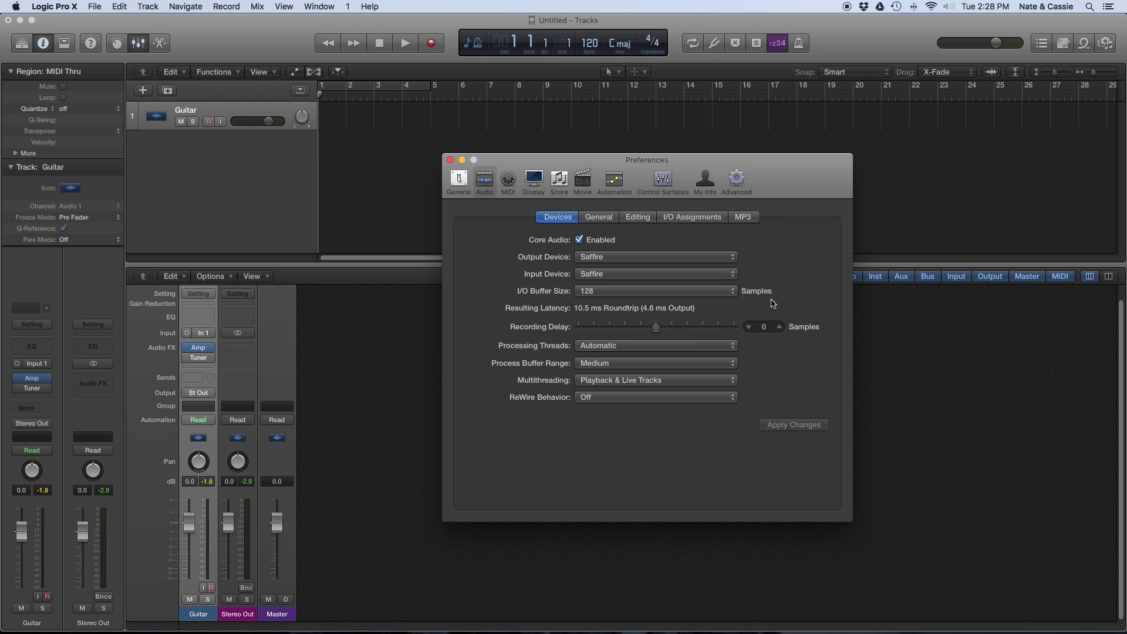
# Show the I/O Buffer Size choices, with 128 samples currently selected.
pyautogui.click(706, 294)
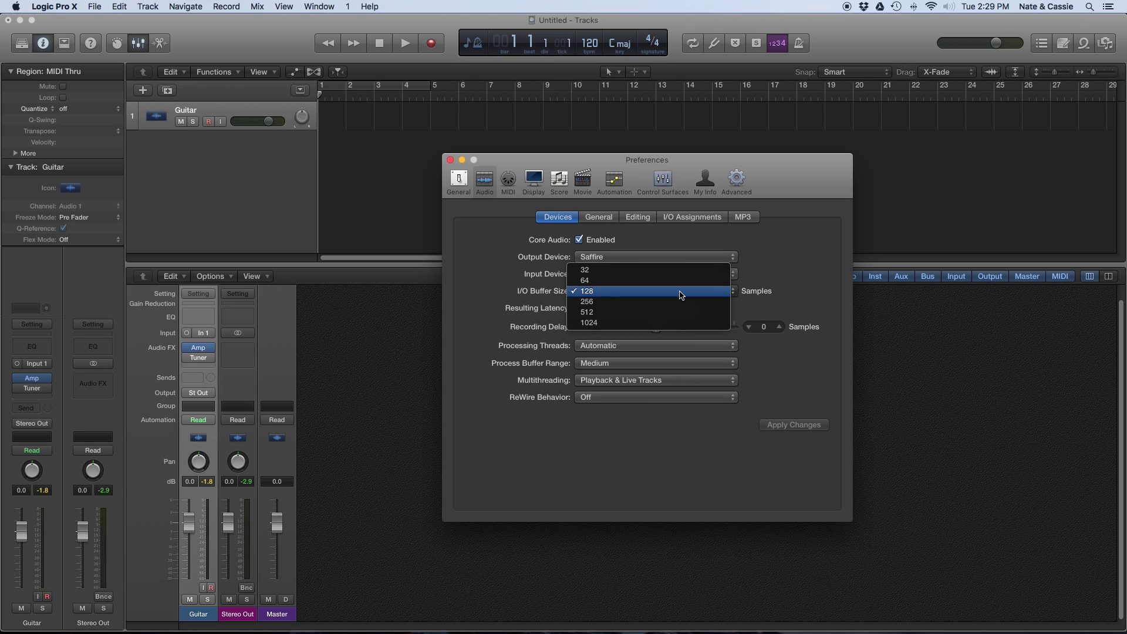
# Try a 32-sample I/O buffer, then set it back to 128 and apply the changes.
pyautogui.click(684, 271)
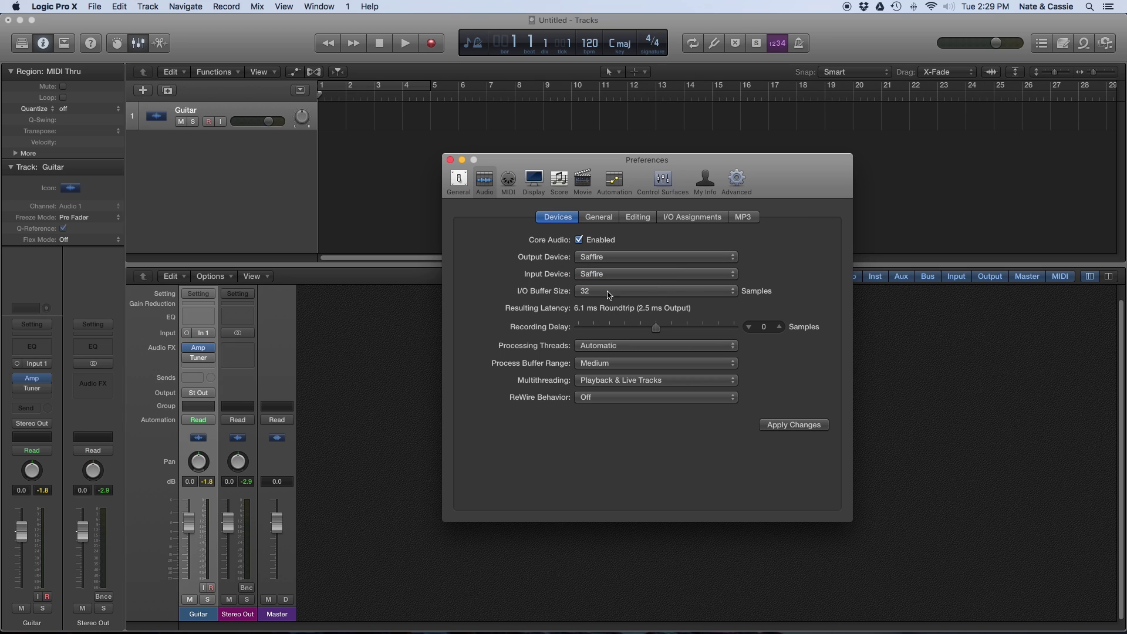
pyautogui.click(654, 296)
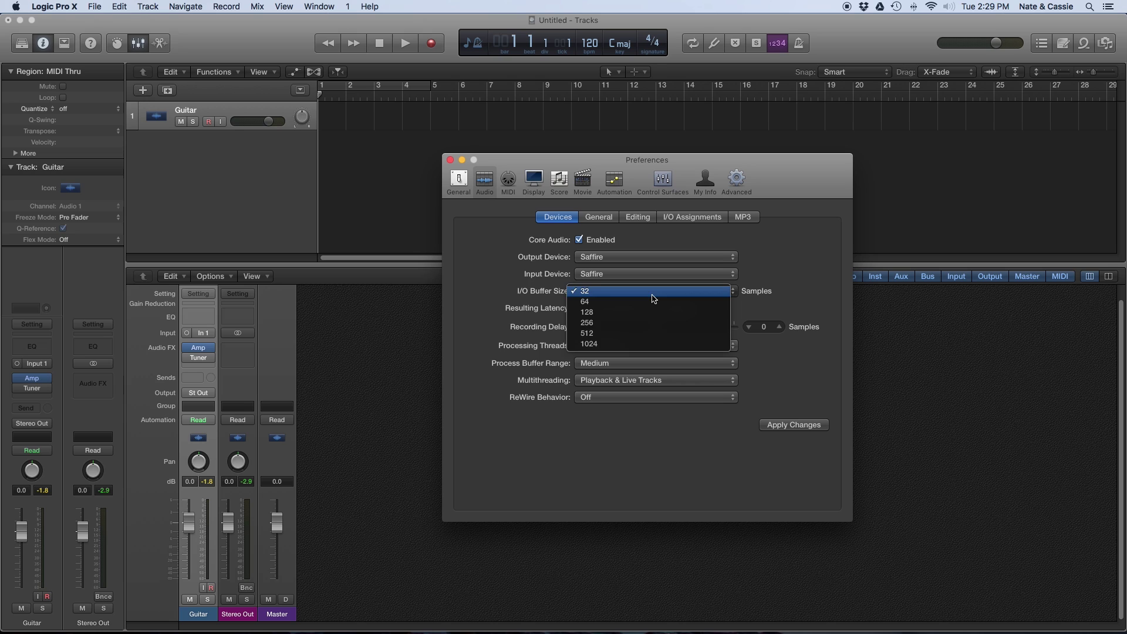
pyautogui.click(654, 292)
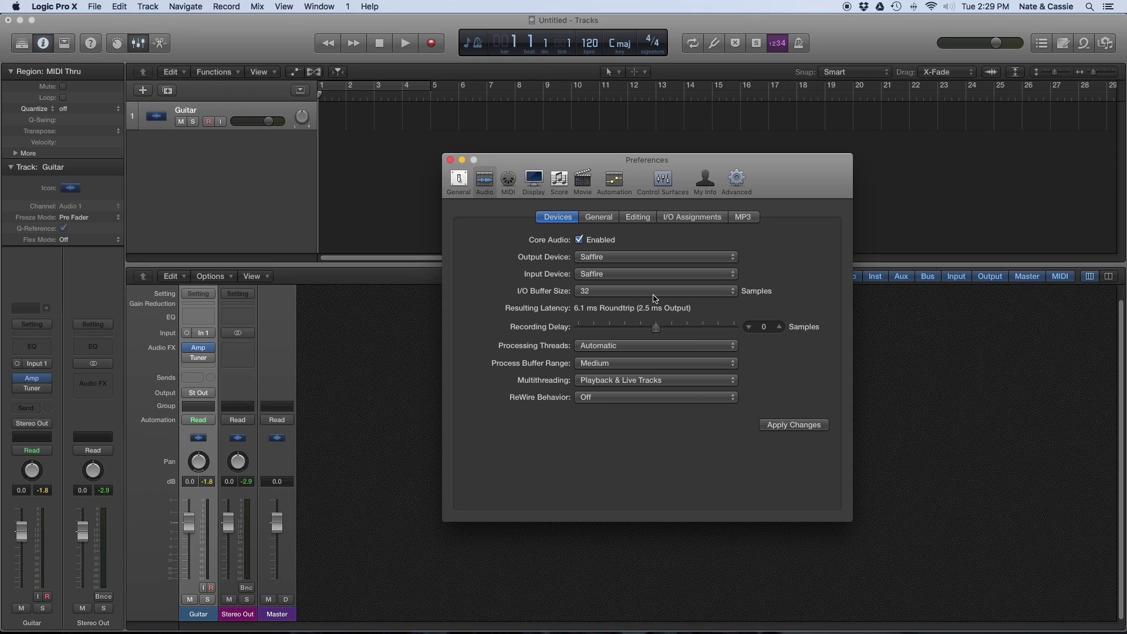
pyautogui.click(654, 292)
pyautogui.click(794, 424)
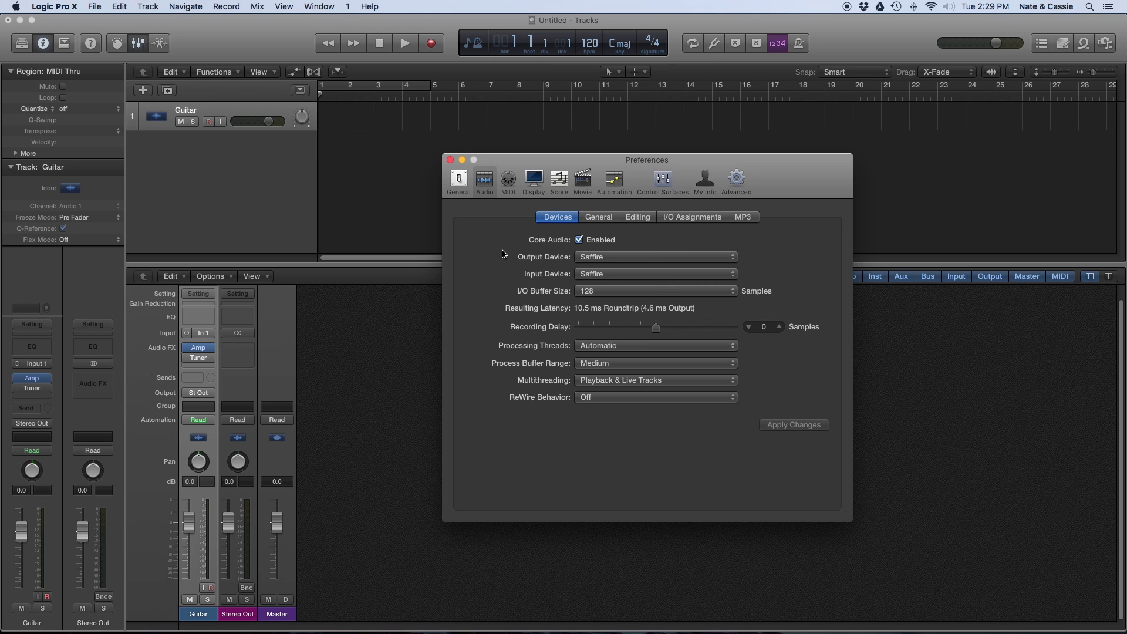
pyautogui.click(599, 290)
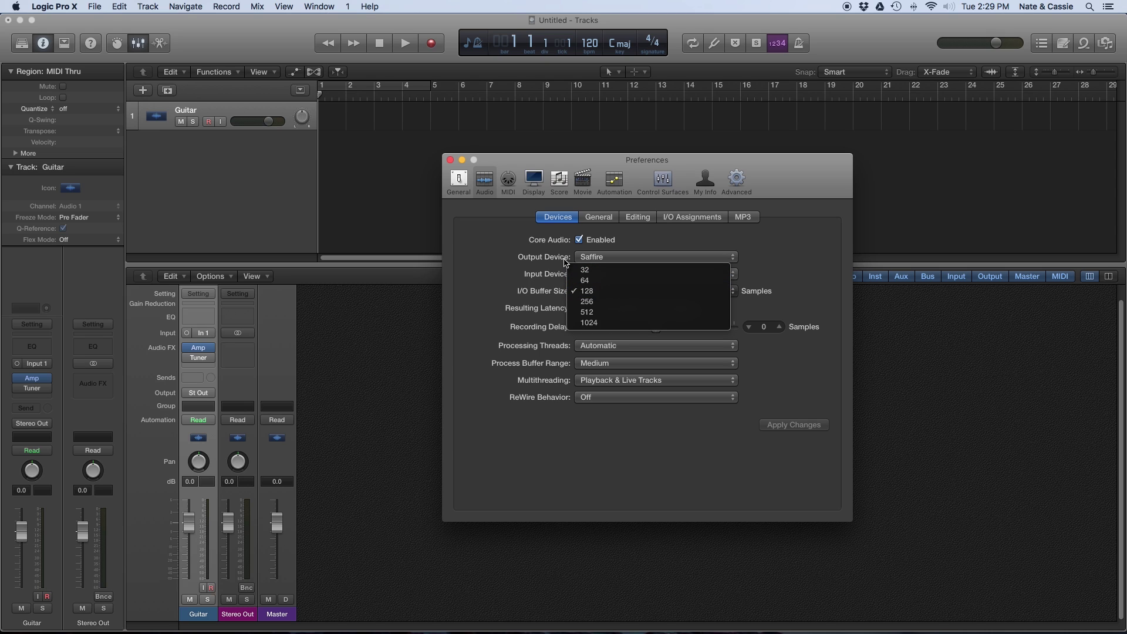
pyautogui.click(508, 284)
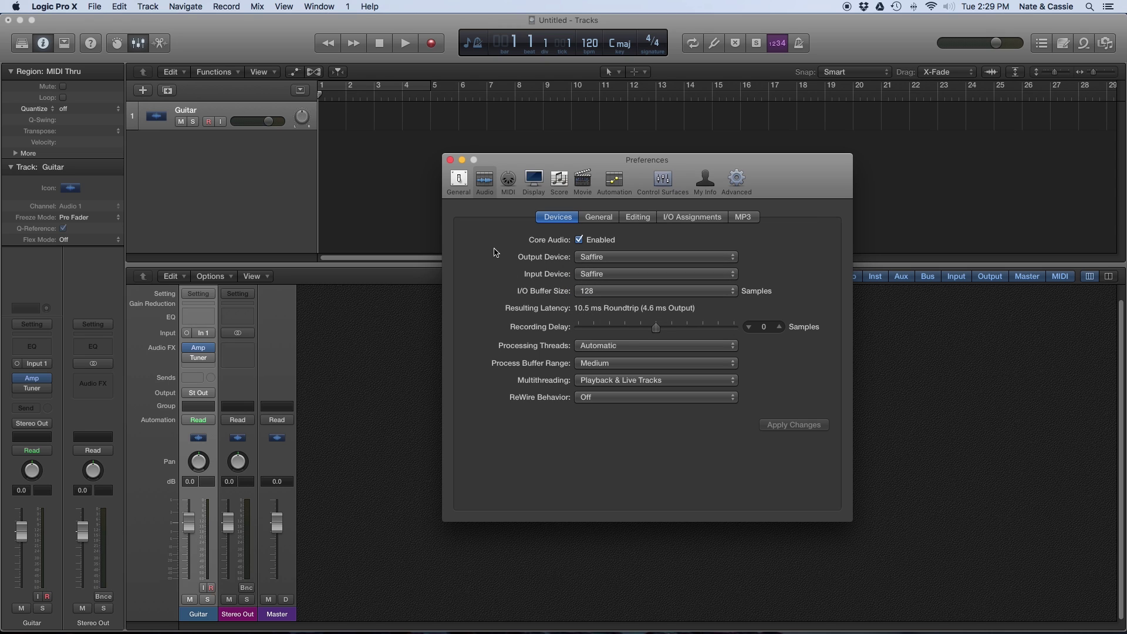
# Close the preferences window and record-arm the Guitar track.
pyautogui.click(451, 160)
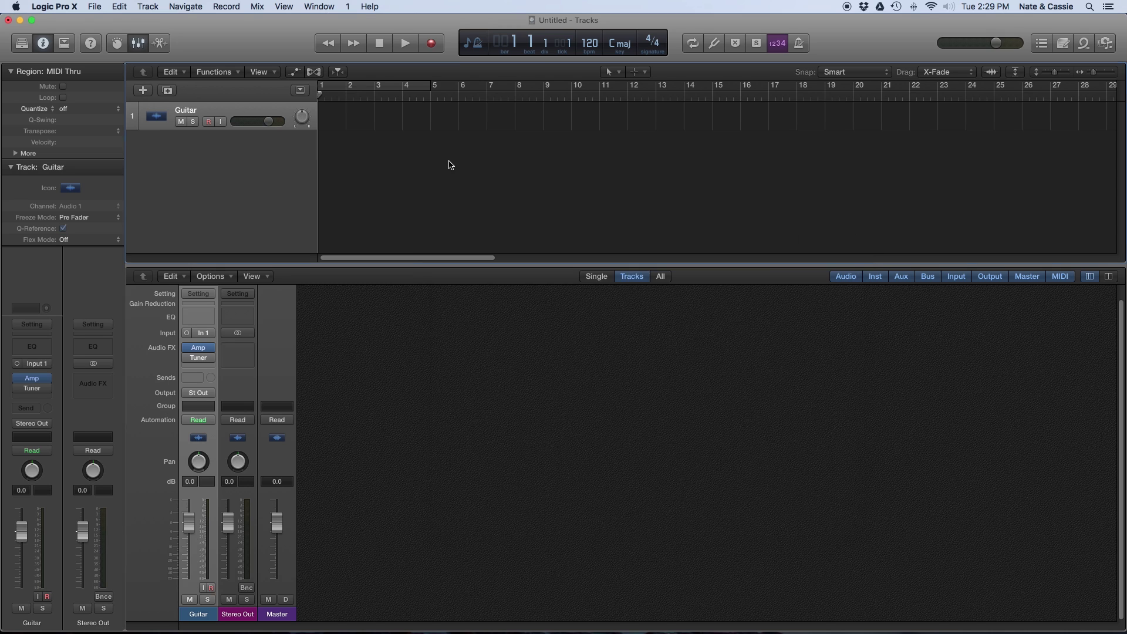
pyautogui.click(209, 123)
pyautogui.click(54, 6)
# In Audio > General, enable Software Monitoring with Anlg 1 muted in Saffire, then close Preferences.
pyautogui.moveTo(62, 38)
pyautogui.click(245, 52)
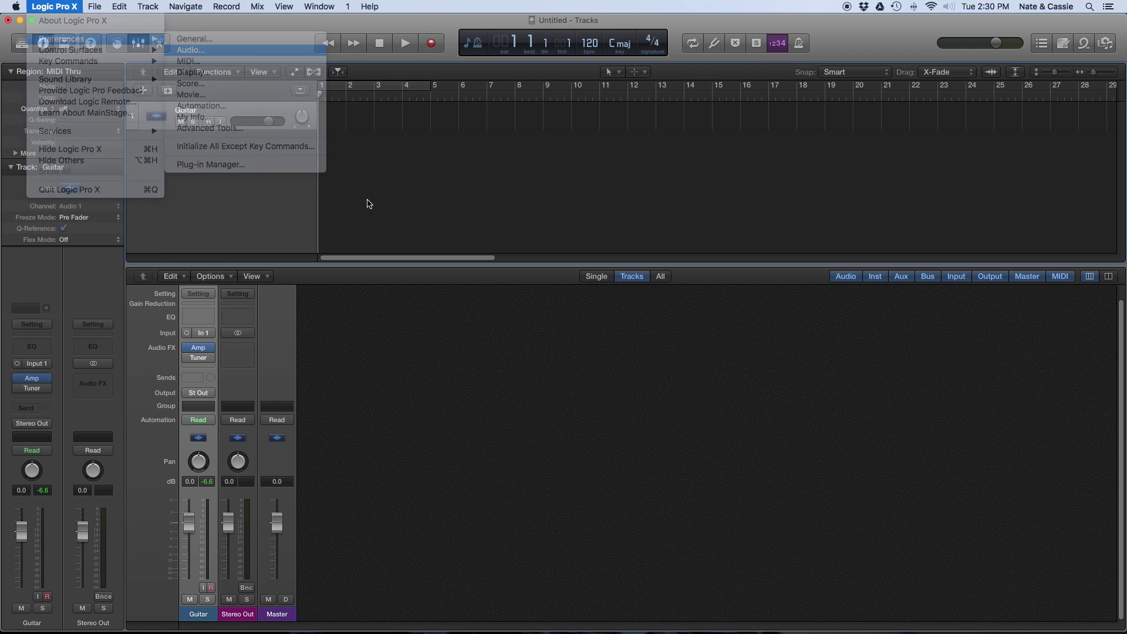
pyautogui.click(609, 220)
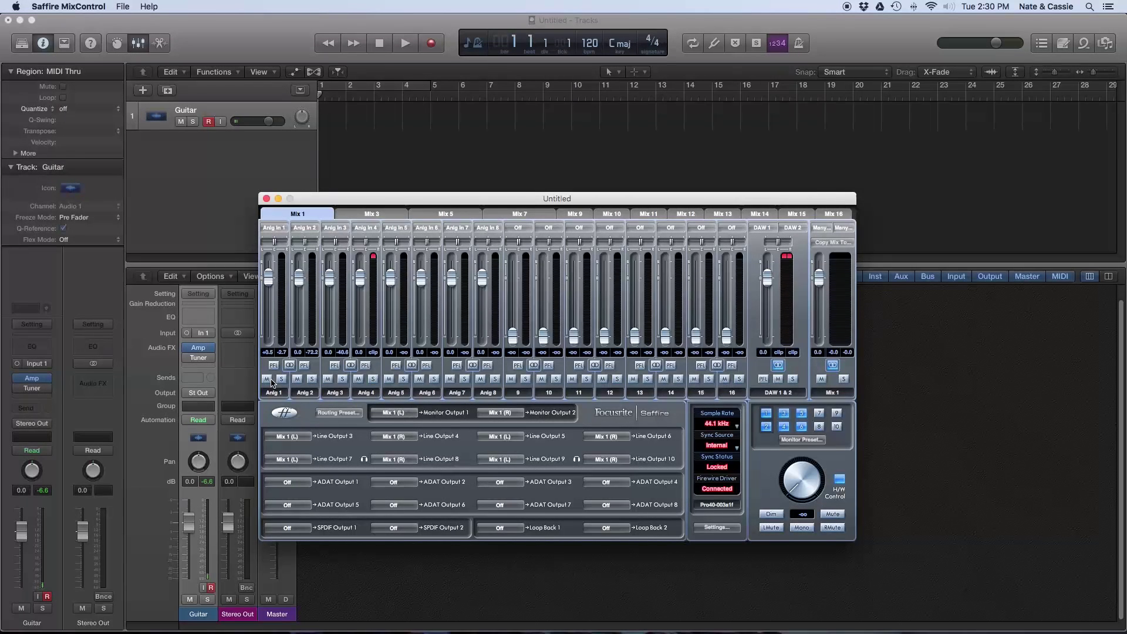
pyautogui.click(268, 379)
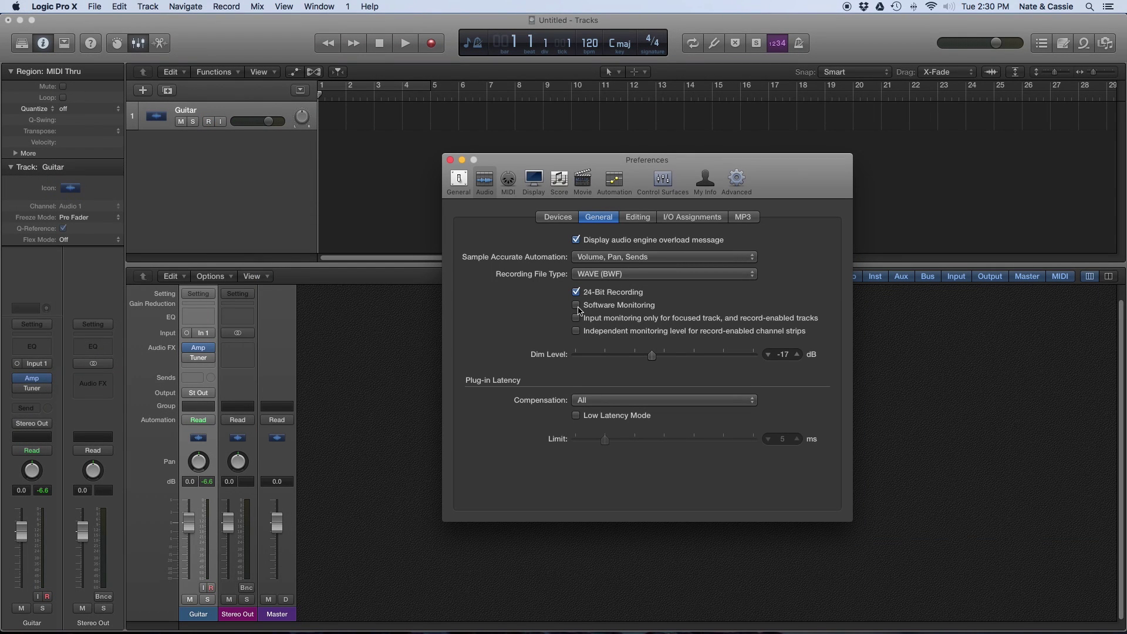
pyautogui.click(576, 304)
pyautogui.click(450, 161)
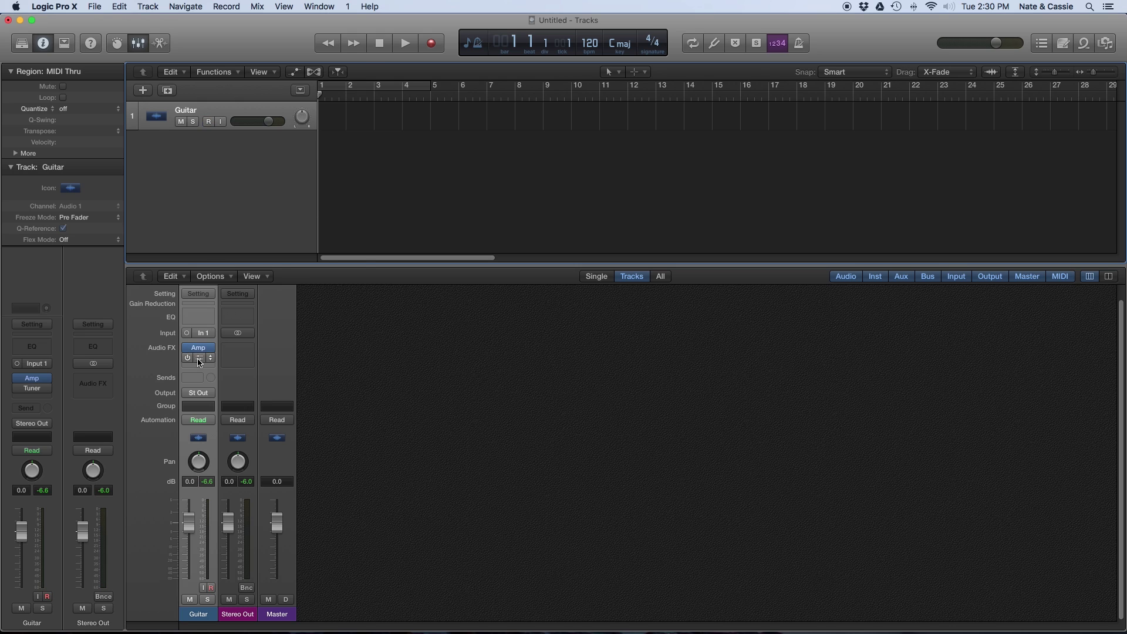
# Open the Guitar track's Tuner plug-in and move its window to the screen centre.
pyautogui.click(199, 362)
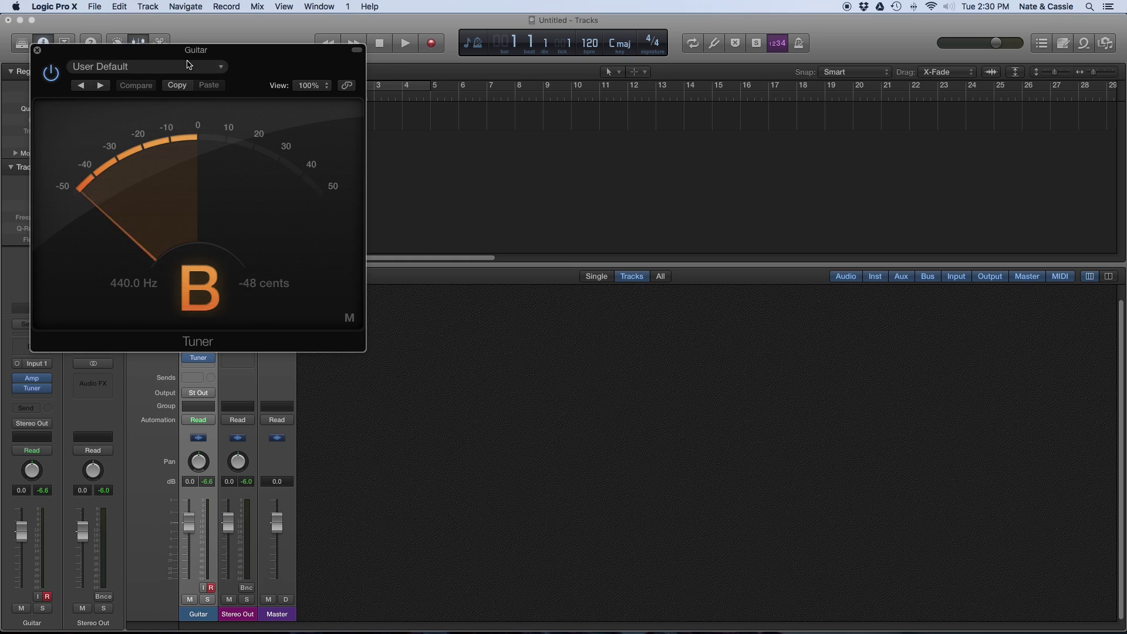
pyautogui.moveTo(188, 50); pyautogui.dragTo(708, 174)
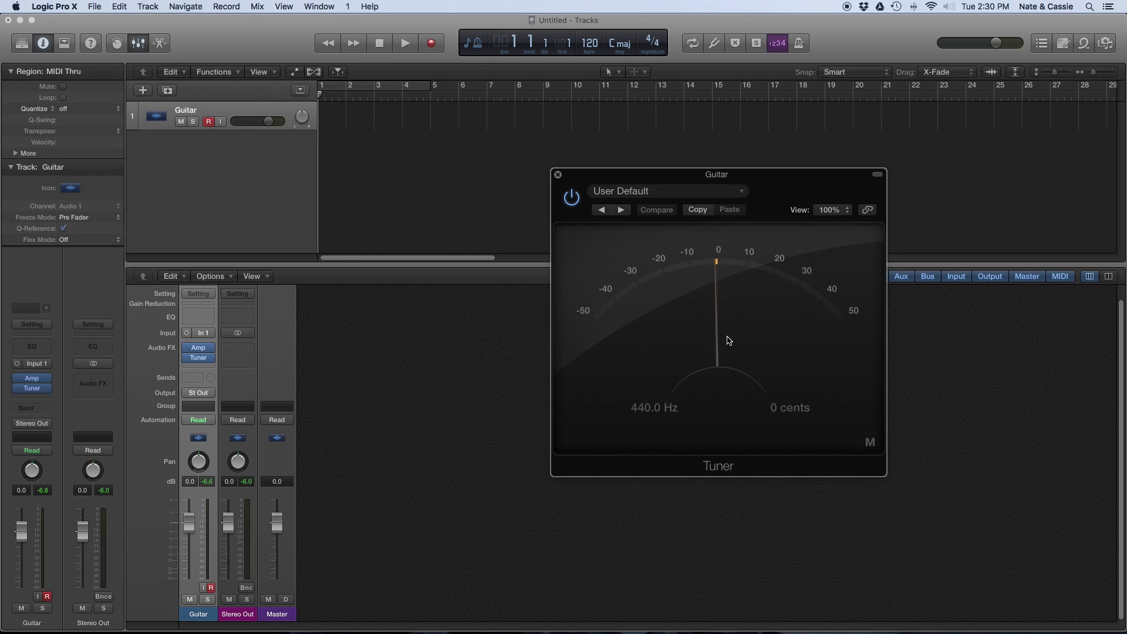